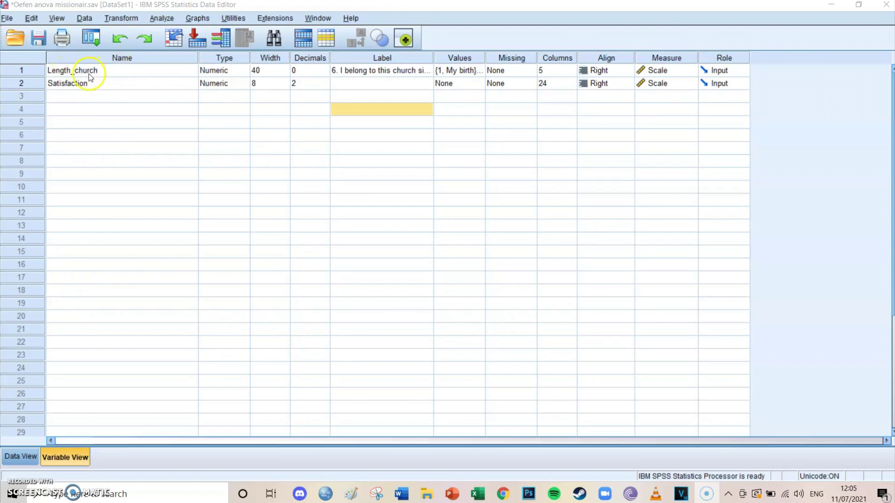
Step: Check the value labels defined for Length_church
{"action": "left_click", "coordinate": [472, 71]}
{"action": "left_click", "coordinate": [475, 71]}
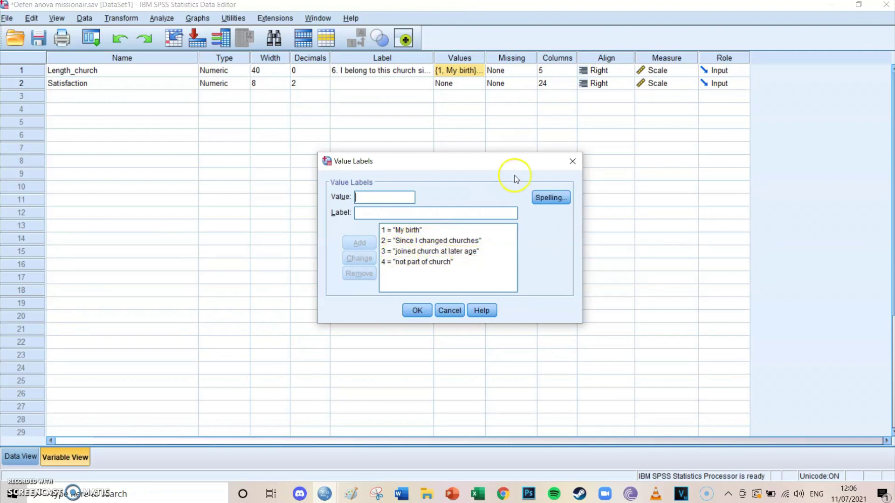
{"action": "left_click", "coordinate": [572, 161]}
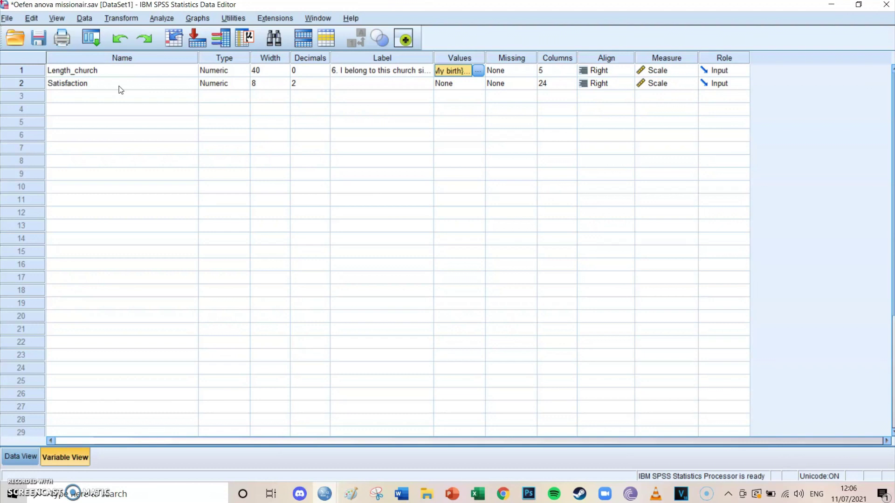
Step: Open Analyze > Compare Means > One-Way ANOVA with Satisfaction dependent and Length_church factor
{"action": "left_click", "coordinate": [163, 18]}
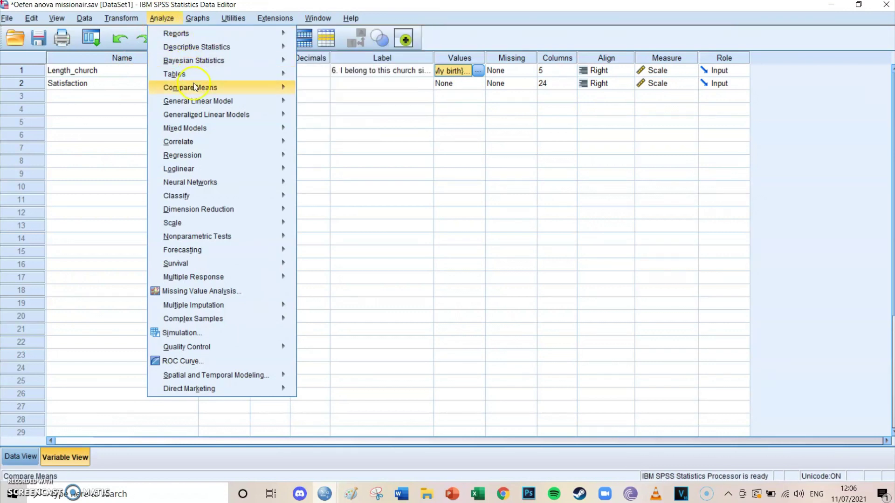
{"action": "mouse_move", "coordinate": [247, 86]}
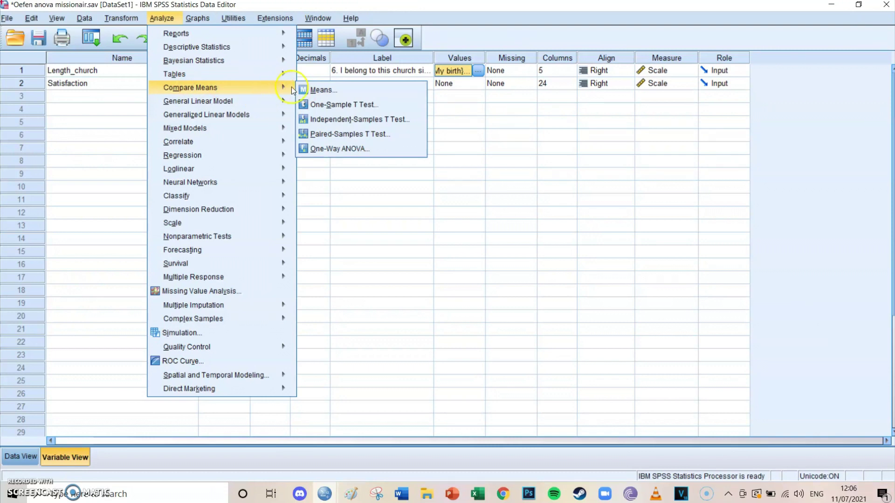
{"action": "left_click", "coordinate": [376, 149]}
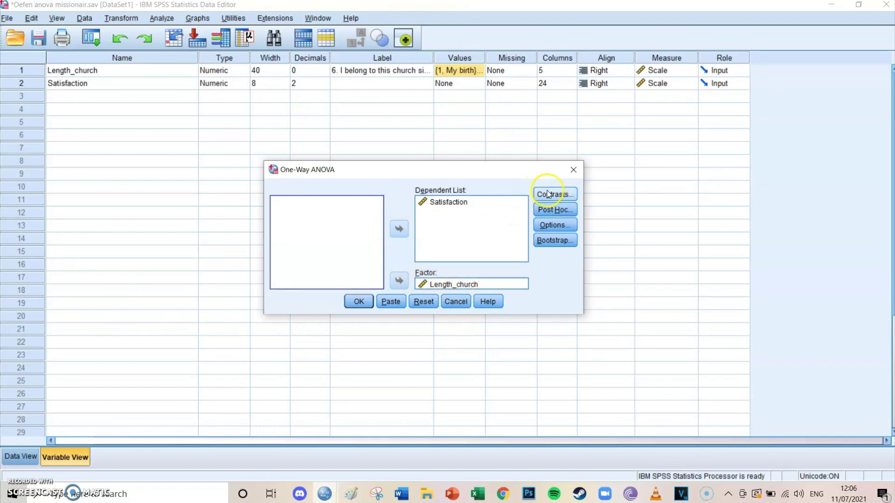
Step: Choose Bonferroni post hoc, and add Descriptive and Homogeneity of variance test options
{"action": "left_click", "coordinate": [555, 210]}
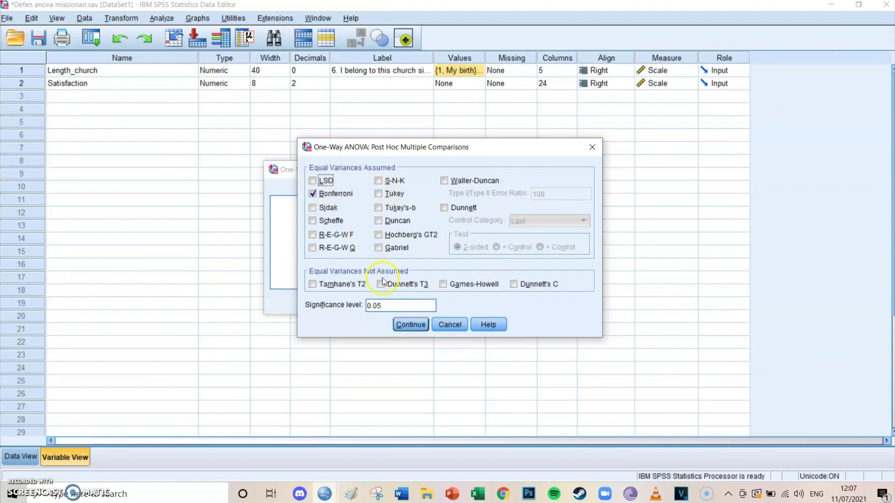
{"action": "left_click", "coordinate": [404, 323]}
{"action": "left_click", "coordinate": [542, 224]}
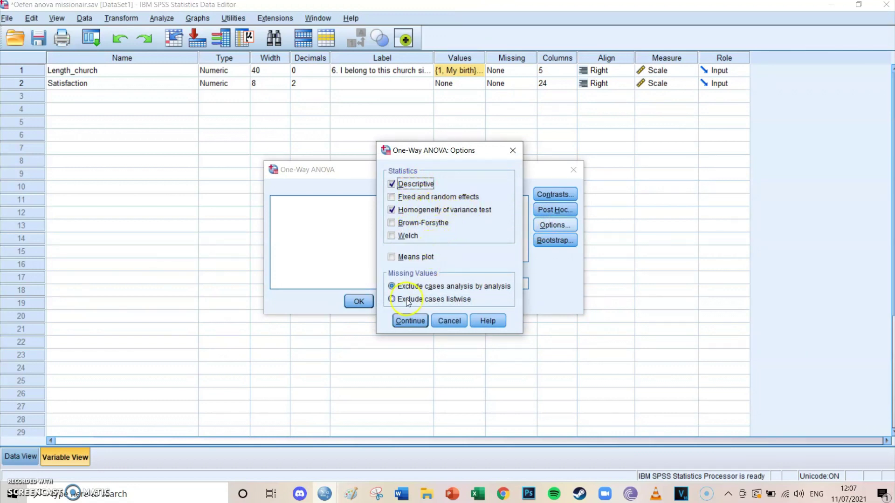
{"action": "left_click", "coordinate": [406, 320]}
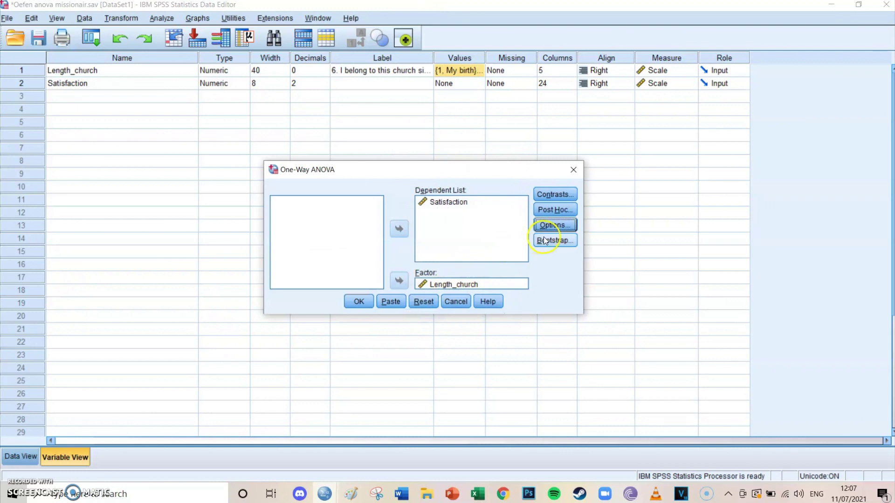
Step: Paste the ONEWAY syntax, run the selected command block, and bring up the Output viewer
{"action": "left_click", "coordinate": [390, 302]}
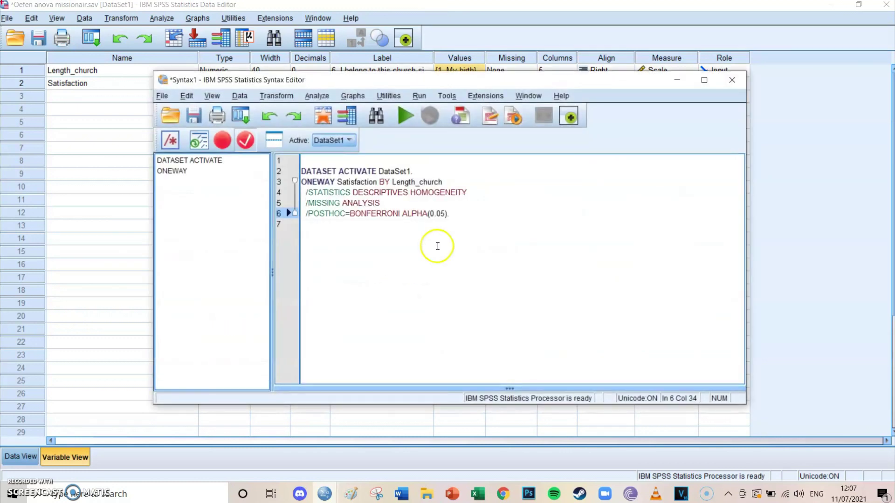
{"action": "left_click", "coordinate": [429, 181]}
{"action": "left_click", "coordinate": [421, 173]}
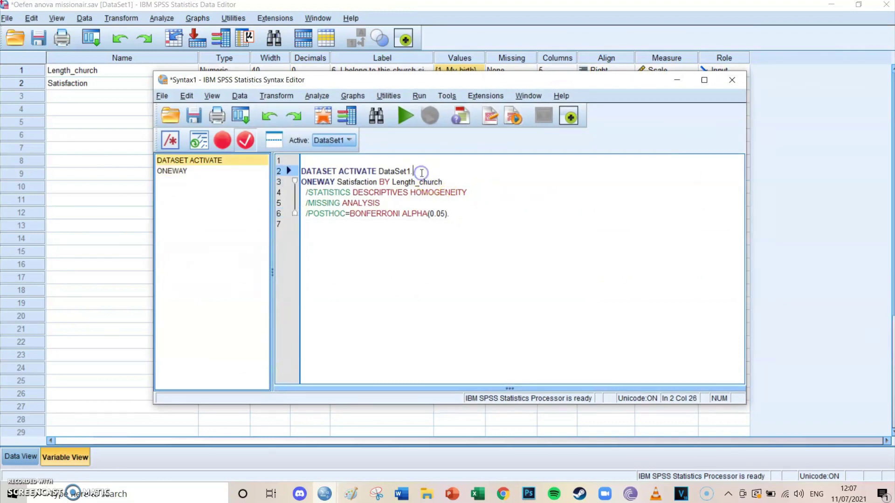
{"action": "key", "text": "Return"}
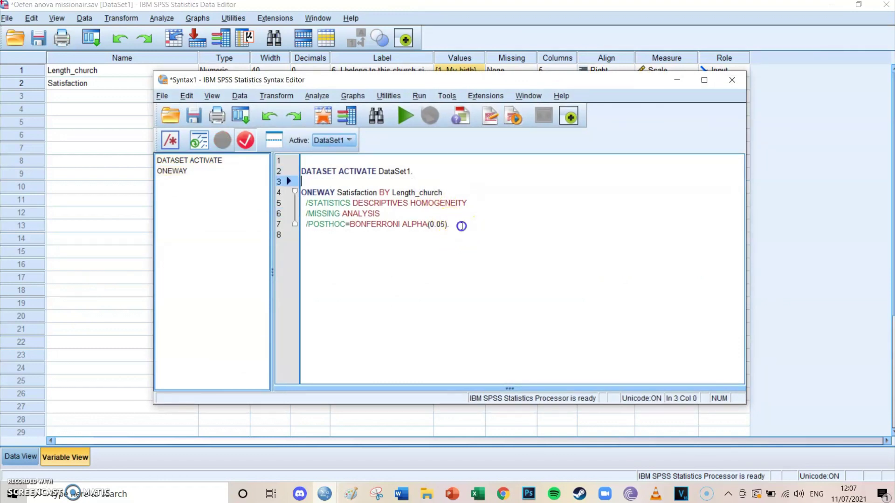
{"action": "left_click_drag", "start_coordinate": [461, 226], "coordinate": [294, 194]}
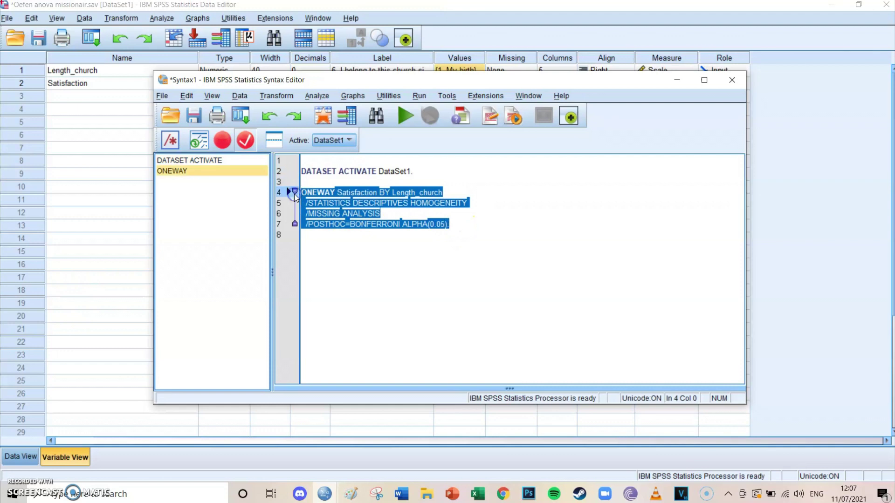
{"action": "left_click", "coordinate": [406, 114]}
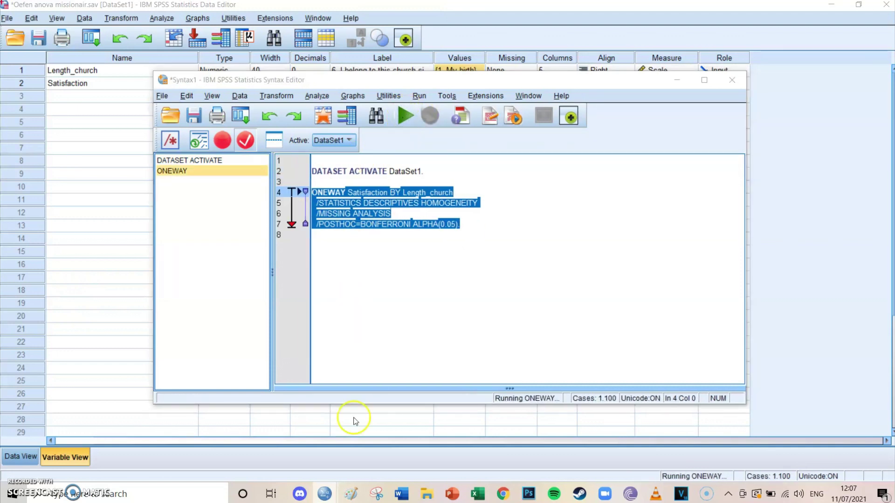
{"action": "mouse_move", "coordinate": [325, 493]}
{"action": "left_click", "coordinate": [214, 442]}
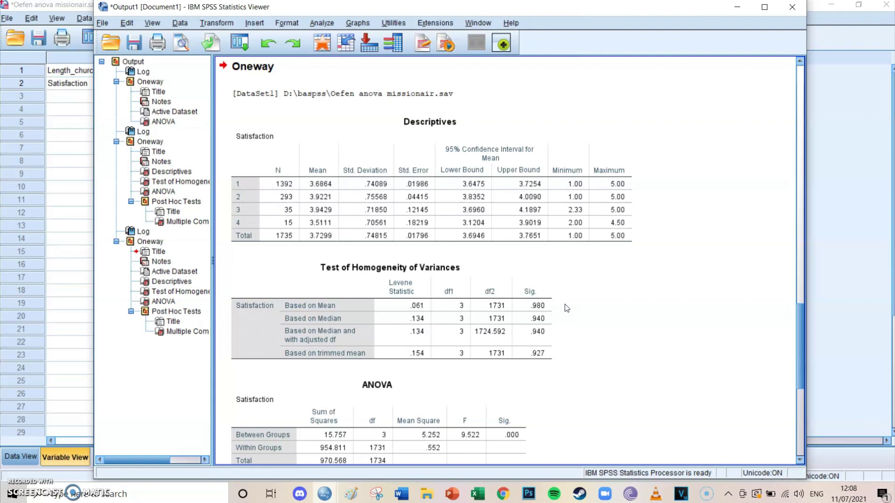
Step: Examine the Test of Homogeneity of Variances table, glancing down at Multiple Comparisons
{"action": "left_click", "coordinate": [550, 308]}
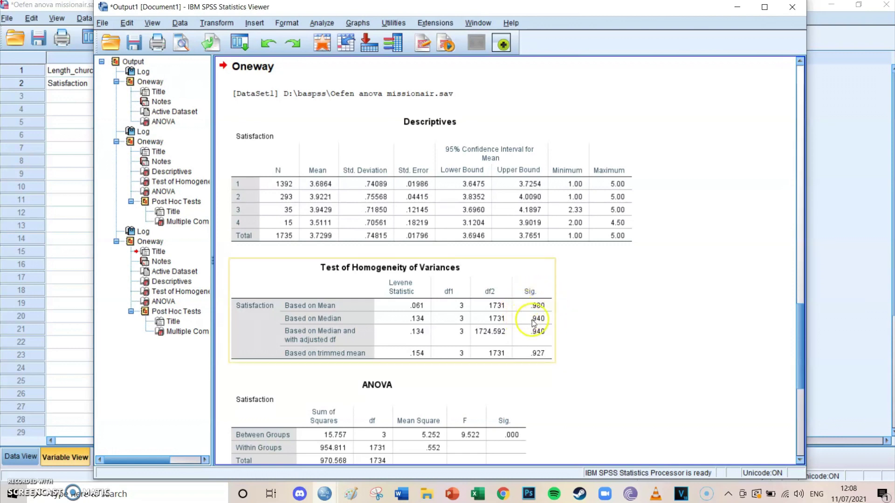
{"action": "left_click", "coordinate": [585, 311]}
{"action": "scroll", "coordinate": [585, 311], "scroll_direction": "down", "scroll_amount": 5}
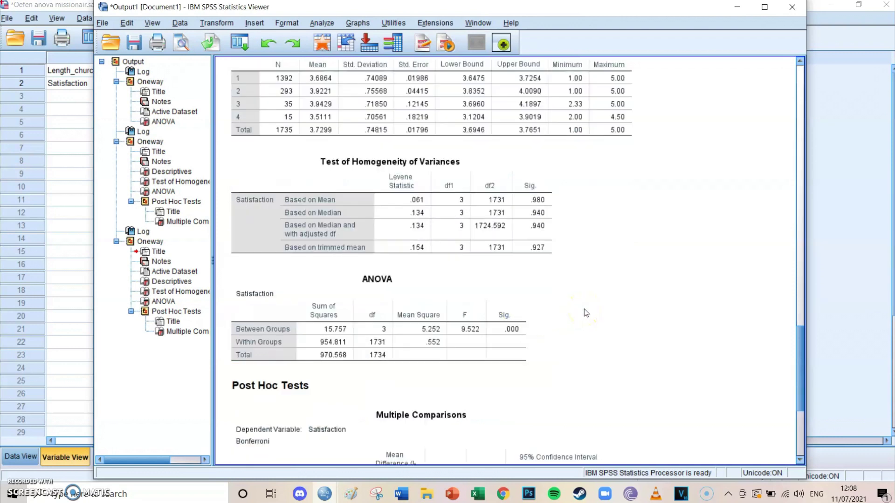
{"action": "left_click", "coordinate": [496, 369]}
{"action": "scroll", "coordinate": [496, 367], "scroll_direction": "down", "scroll_amount": 4}
{"action": "scroll", "coordinate": [562, 319], "scroll_direction": "up", "scroll_amount": 5}
{"action": "left_click", "coordinate": [566, 242]}
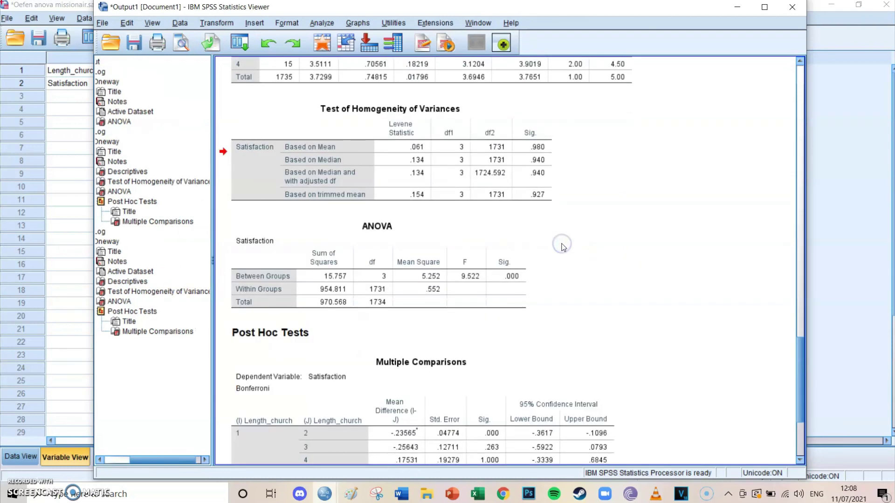
{"action": "scroll", "coordinate": [563, 248], "scroll_direction": "down", "scroll_amount": 1}
{"action": "scroll", "coordinate": [563, 247], "scroll_direction": "up", "scroll_amount": 3}
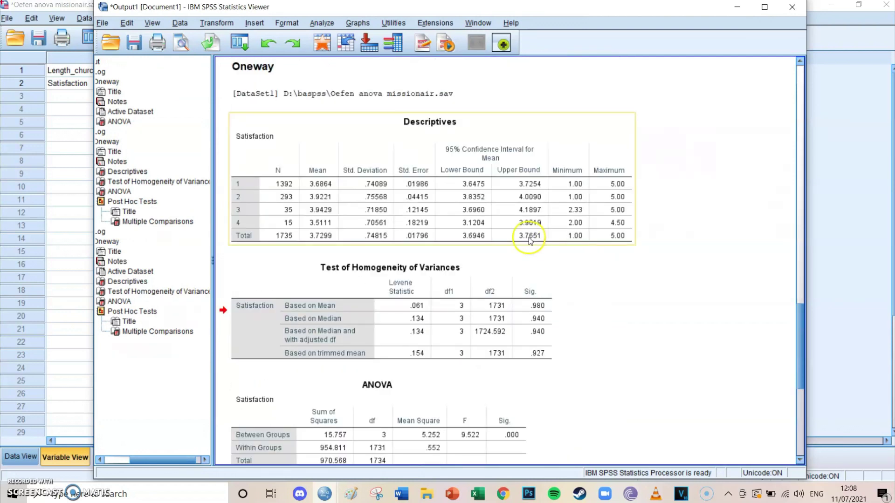
{"action": "left_click", "coordinate": [524, 287]}
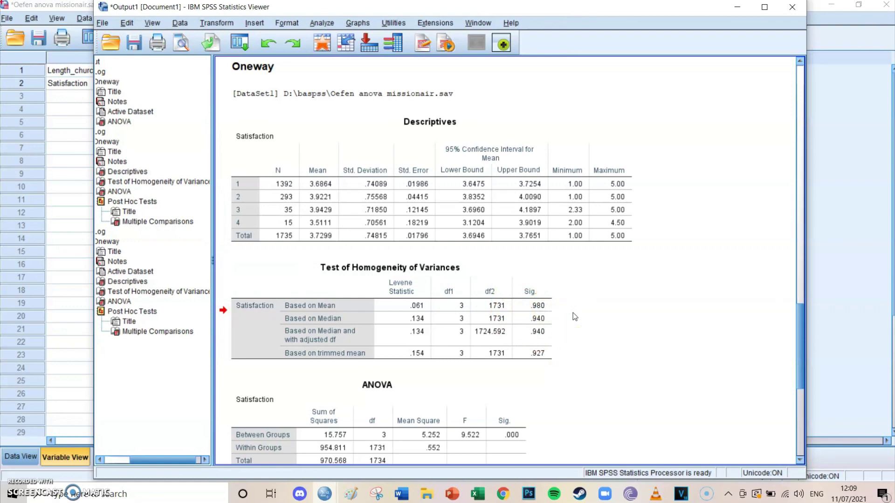
Step: Scroll to the ANOVA table and review its F of 9.522 and Sig. .000
{"action": "scroll", "coordinate": [572, 312], "scroll_direction": "down", "scroll_amount": 2}
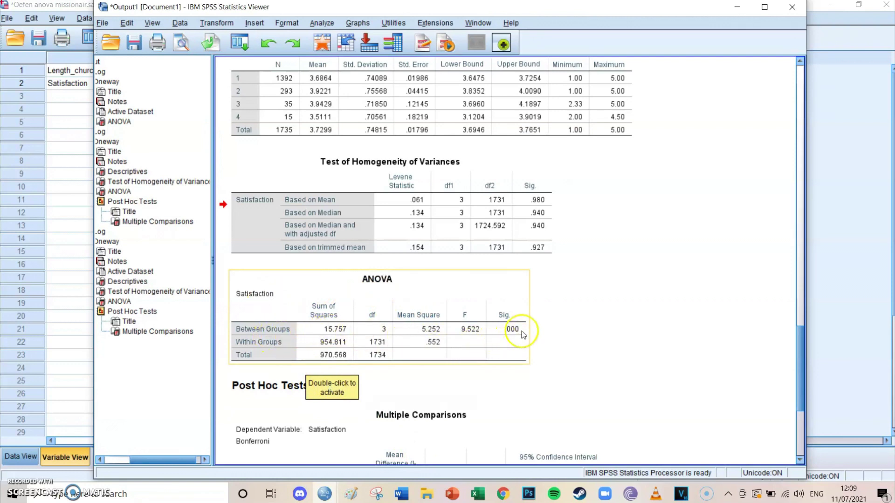
{"action": "left_click", "coordinate": [538, 322]}
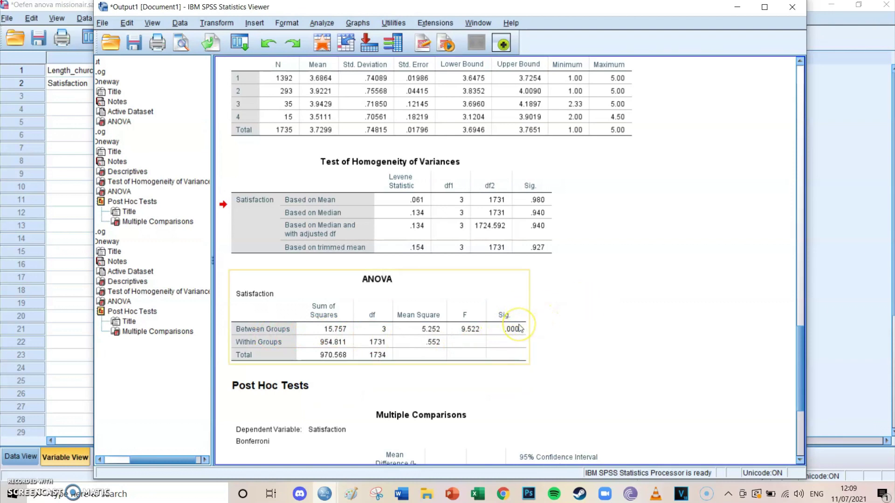
{"action": "left_click", "coordinate": [602, 328]}
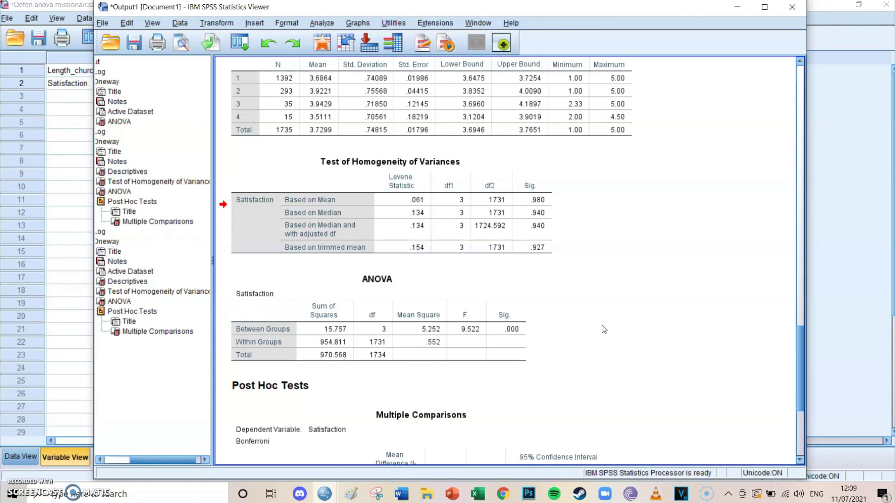
{"action": "left_click", "coordinate": [402, 327]}
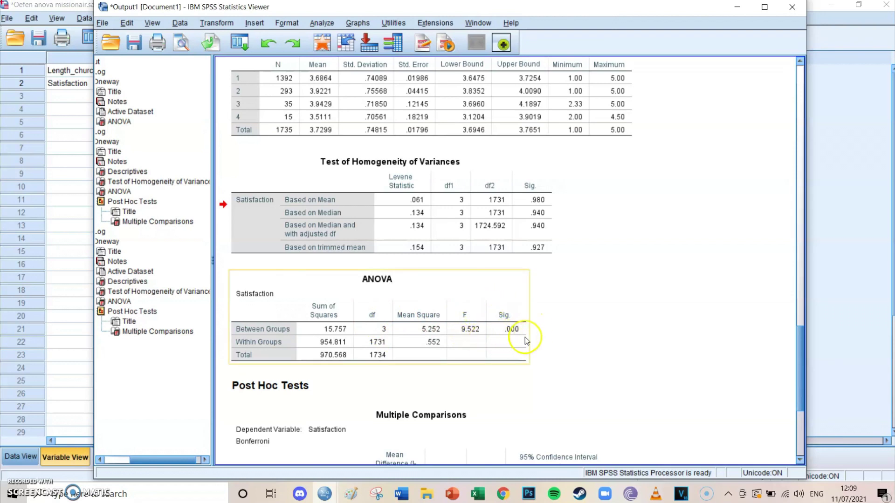
{"action": "left_click", "coordinate": [552, 347]}
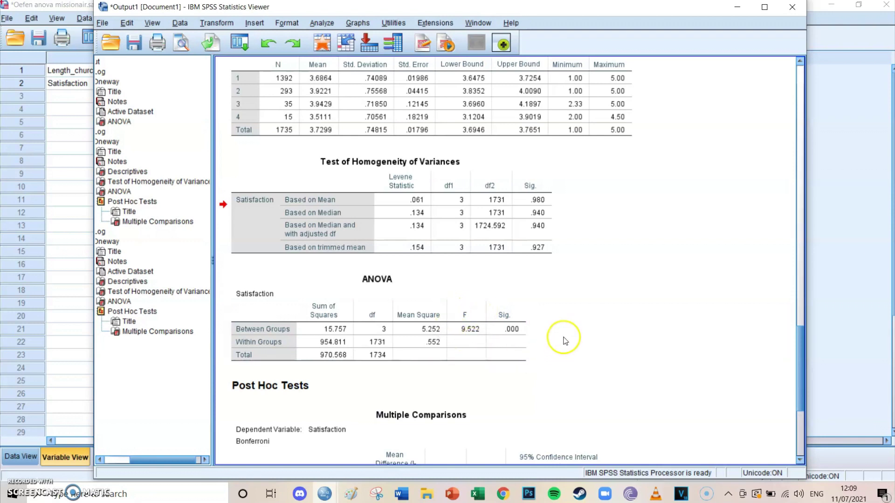
{"action": "left_click", "coordinate": [510, 307]}
{"action": "left_click", "coordinate": [533, 351]}
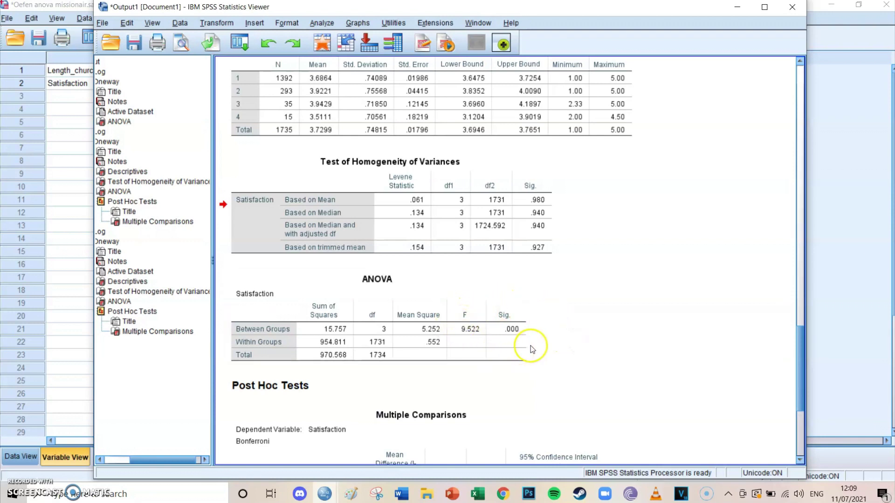
{"action": "left_click", "coordinate": [471, 354]}
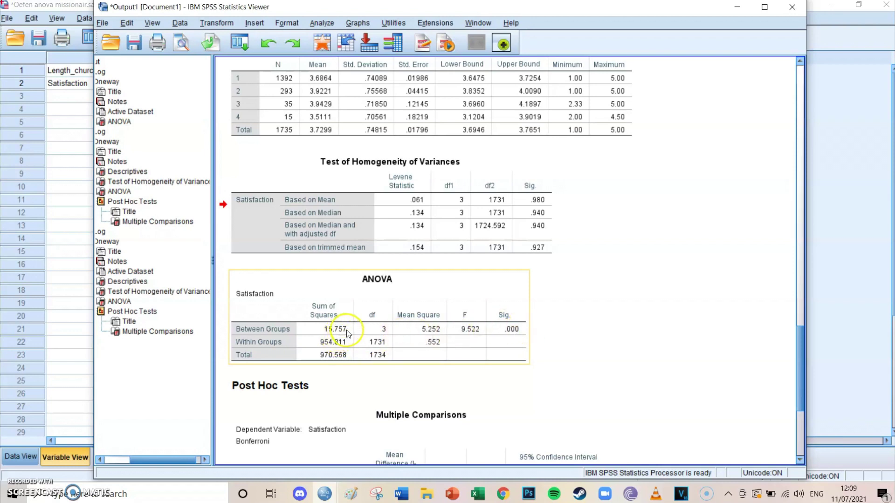
{"action": "left_click", "coordinate": [582, 365]}
Step: Scroll to Post Hoc Tests and select the Bonferroni Multiple Comparisons table for Length_church
{"action": "scroll", "coordinate": [583, 366], "scroll_direction": "down", "scroll_amount": 5}
{"action": "left_click", "coordinate": [583, 366]}
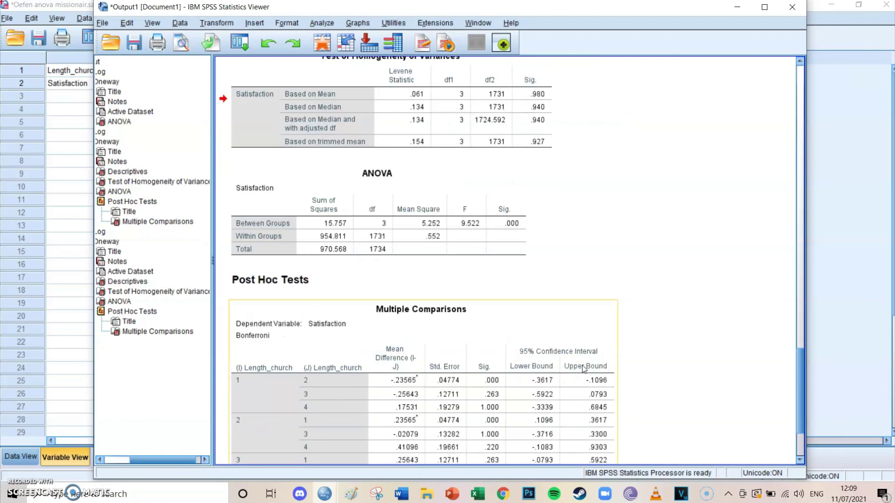
{"action": "left_click", "coordinate": [625, 144]}
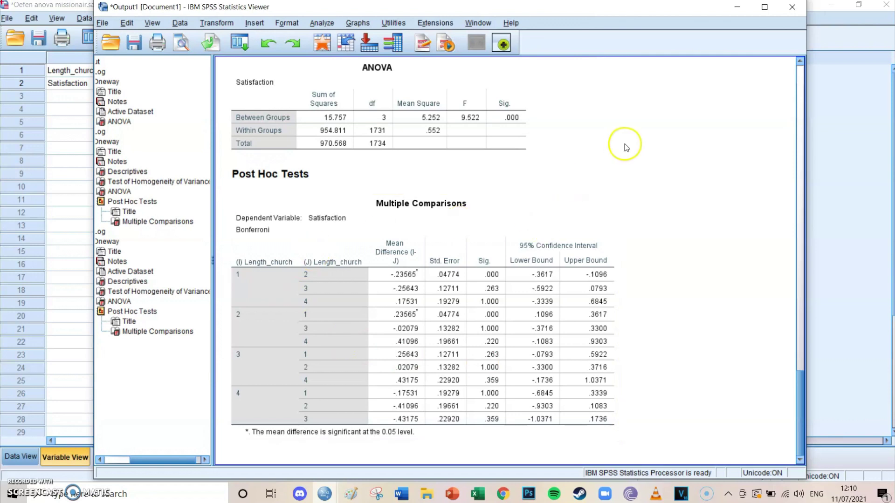
{"action": "left_click", "coordinate": [233, 283]}
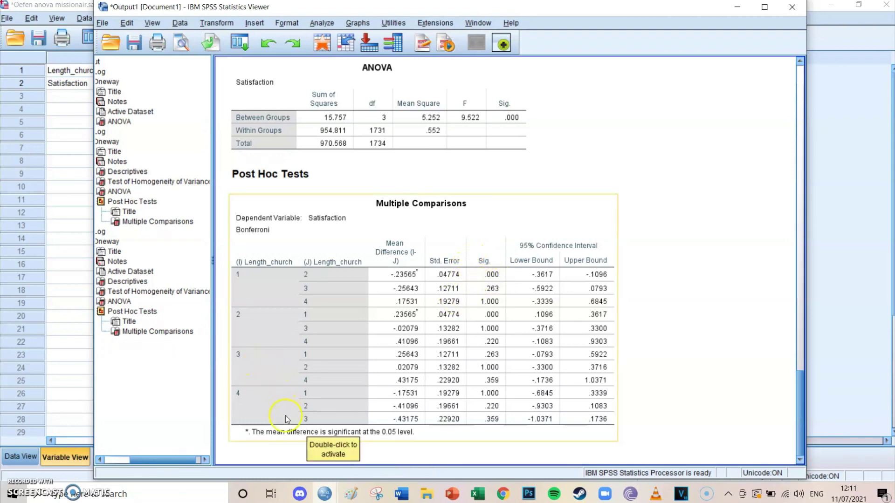
Step: Select the Multiple Comparisons table, then clear the selection
{"action": "left_click", "coordinate": [585, 278]}
{"action": "left_click", "coordinate": [666, 263]}
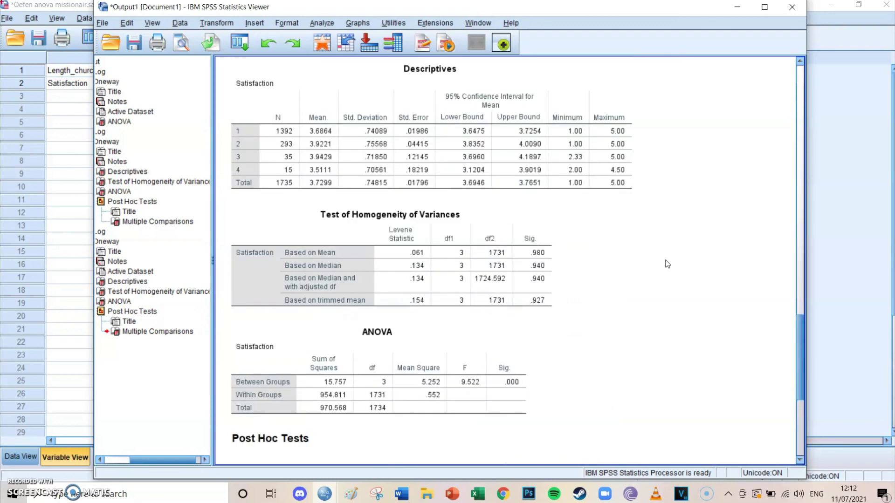
Step: Select the Test of Homogeneity of Variances table, then clear the selection
{"action": "left_click", "coordinate": [516, 278]}
{"action": "left_click", "coordinate": [324, 281]}
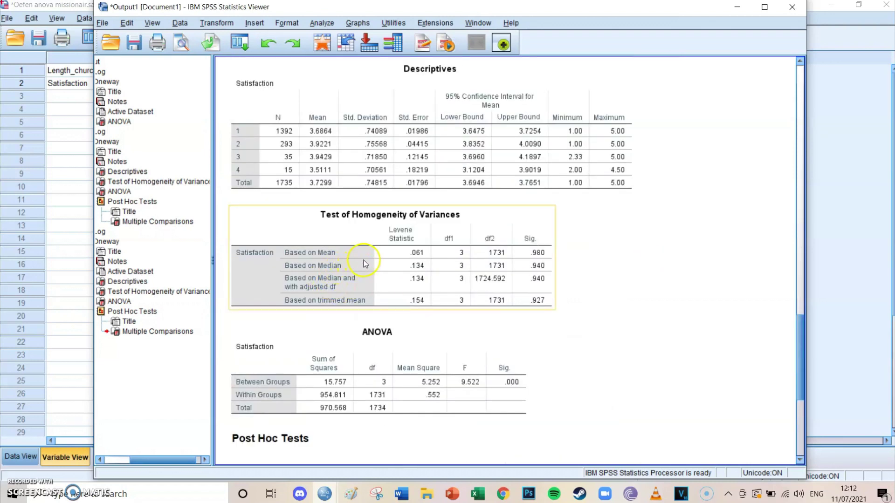
{"action": "left_click", "coordinate": [559, 261]}
Step: Scroll down past the ANOVA table (F = 9.522, df 3 and 1731) to Multiple Comparisons
{"action": "scroll", "coordinate": [601, 285], "scroll_direction": "down", "scroll_amount": 2}
{"action": "scroll", "coordinate": [602, 286], "scroll_direction": "down", "scroll_amount": 6}
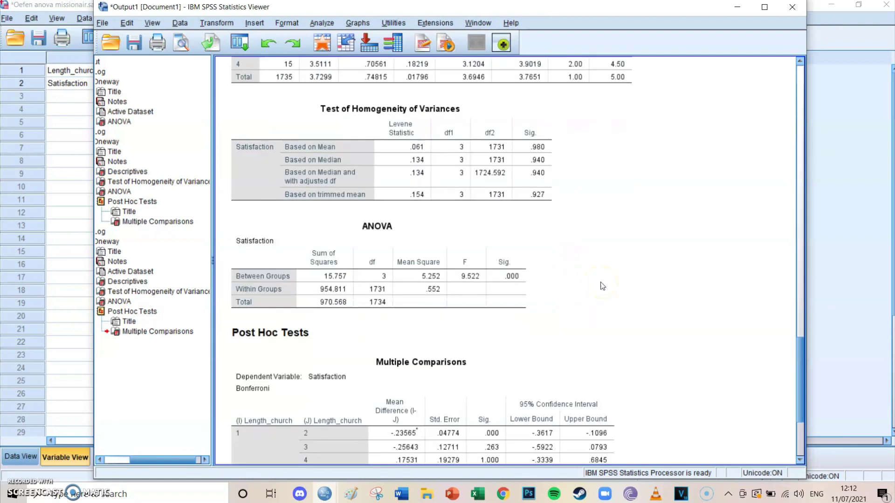
{"action": "left_click", "coordinate": [413, 159]}
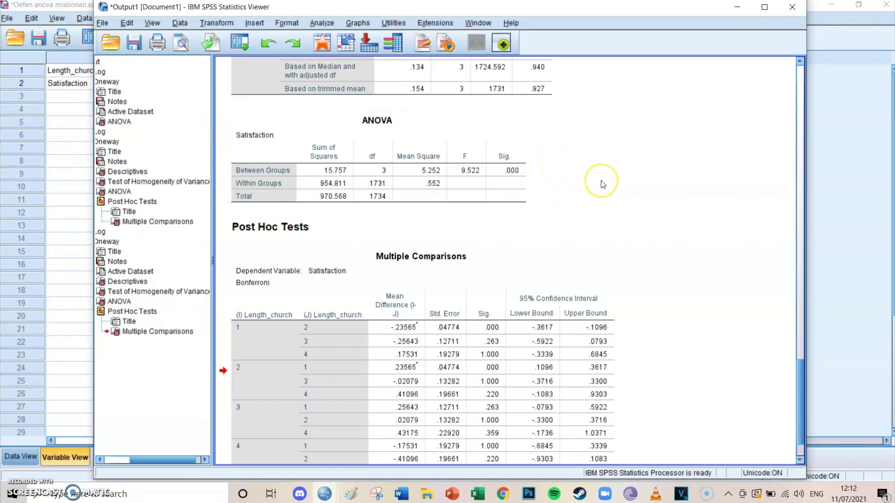
{"action": "scroll", "coordinate": [595, 180], "scroll_direction": "down", "scroll_amount": 2}
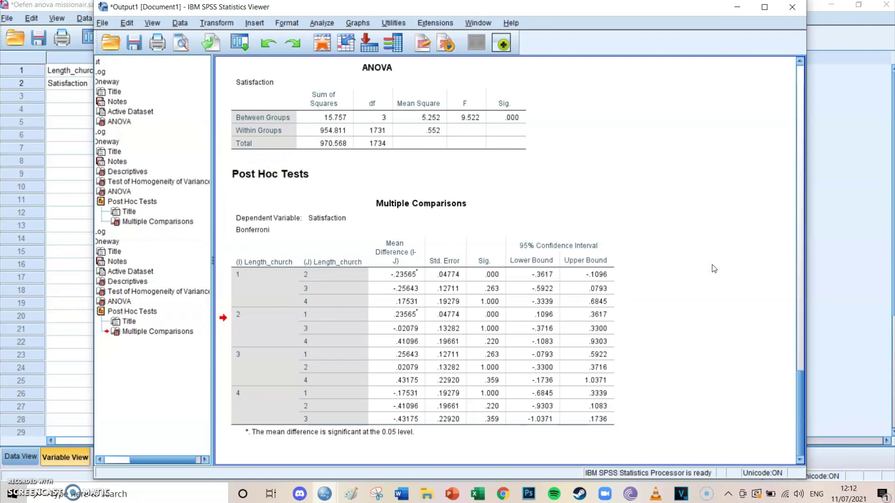
{"action": "left_click", "coordinate": [707, 271]}
{"action": "left_click", "coordinate": [717, 386]}
{"action": "left_click", "coordinate": [722, 405]}
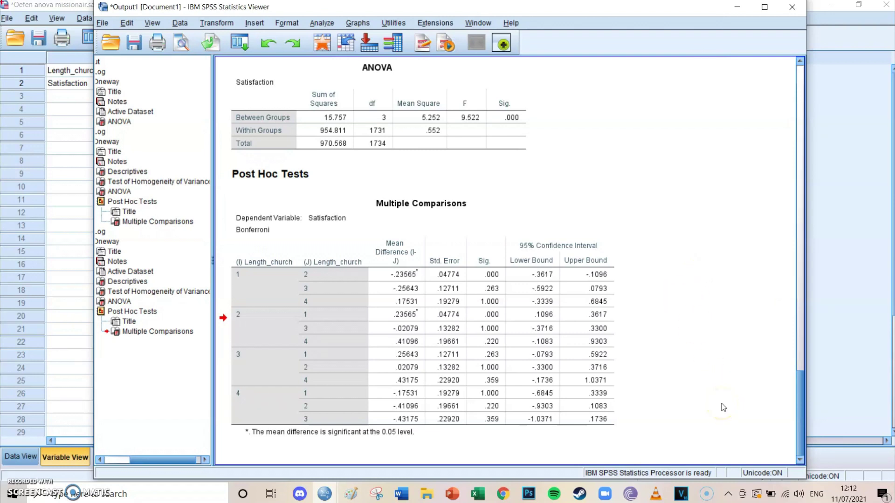